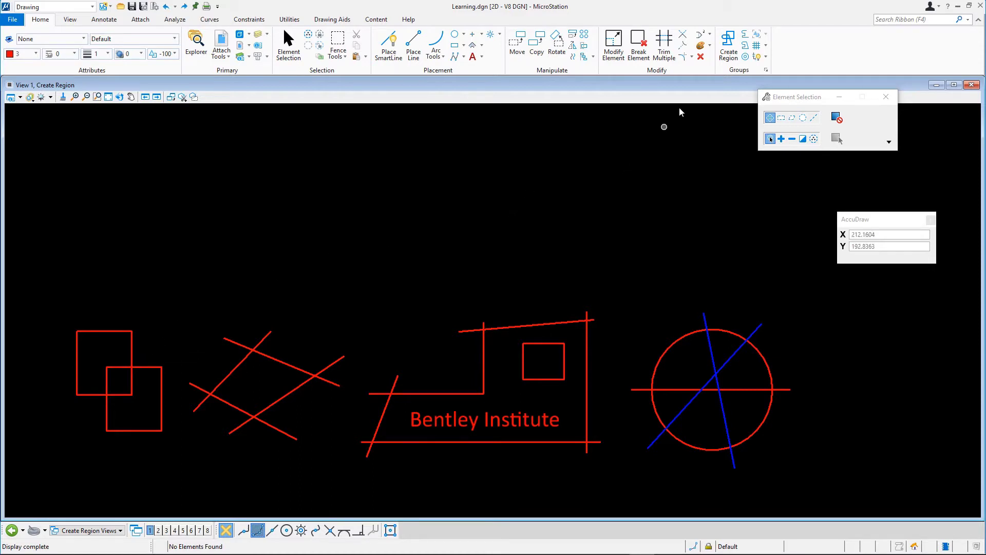
# Set Create Region to intersection mode with opaque fill in green (colour 2) and keep the original elements.
pyautogui.click(728, 46)
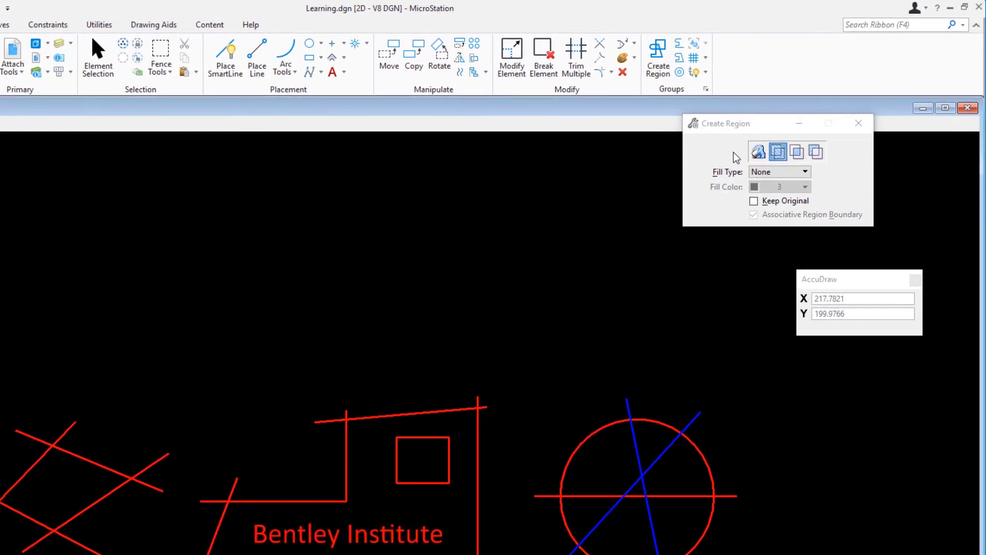
pyautogui.click(796, 152)
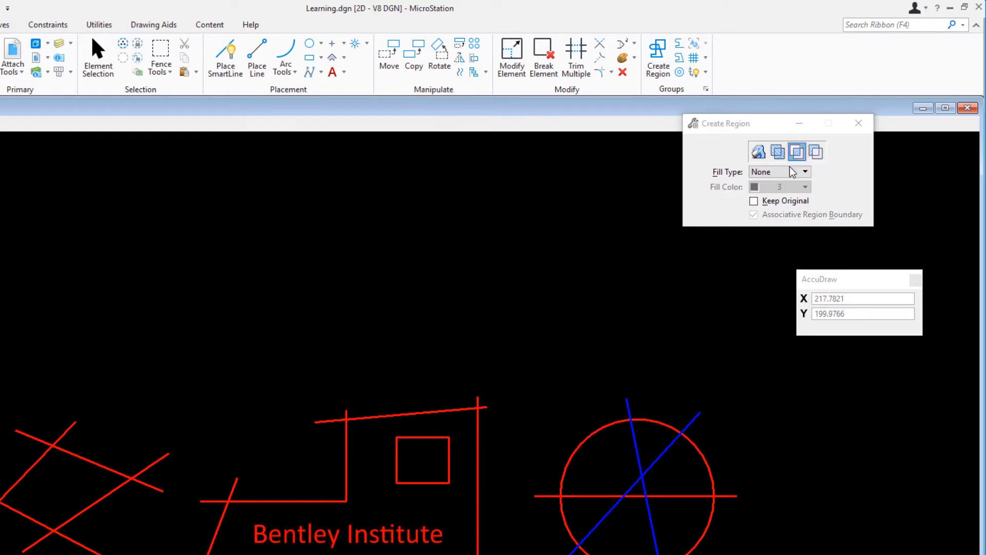
pyautogui.click(793, 173)
pyautogui.click(793, 173)
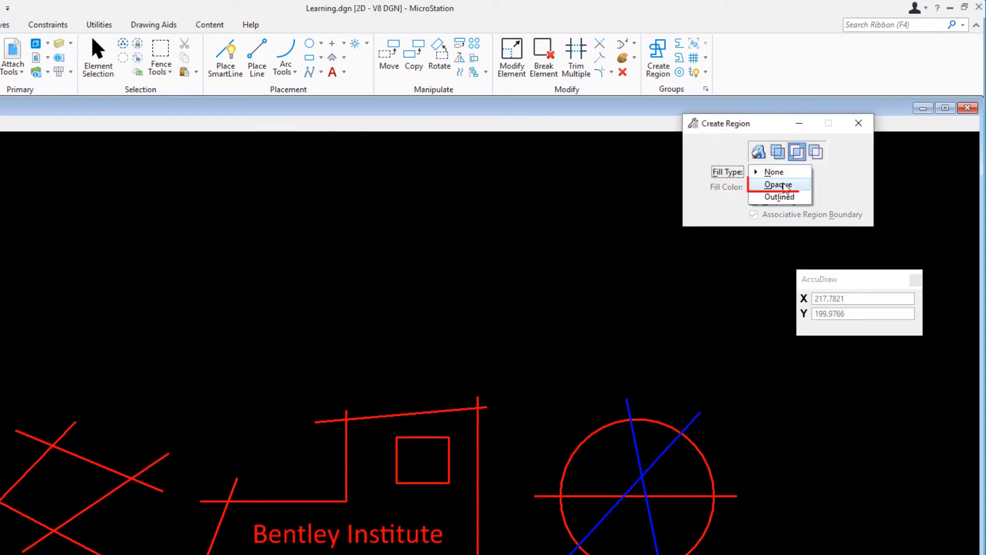
pyautogui.click(784, 185)
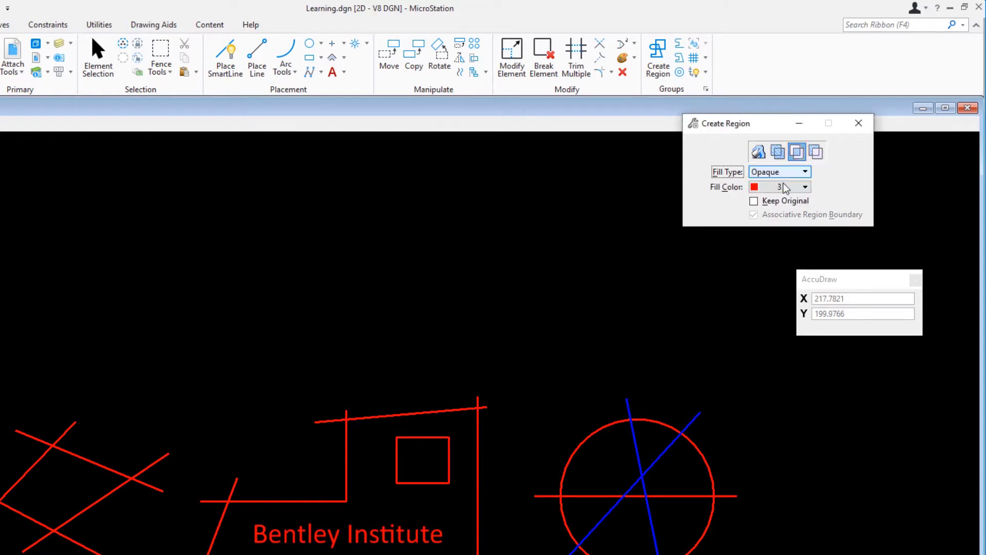
pyautogui.click(783, 191)
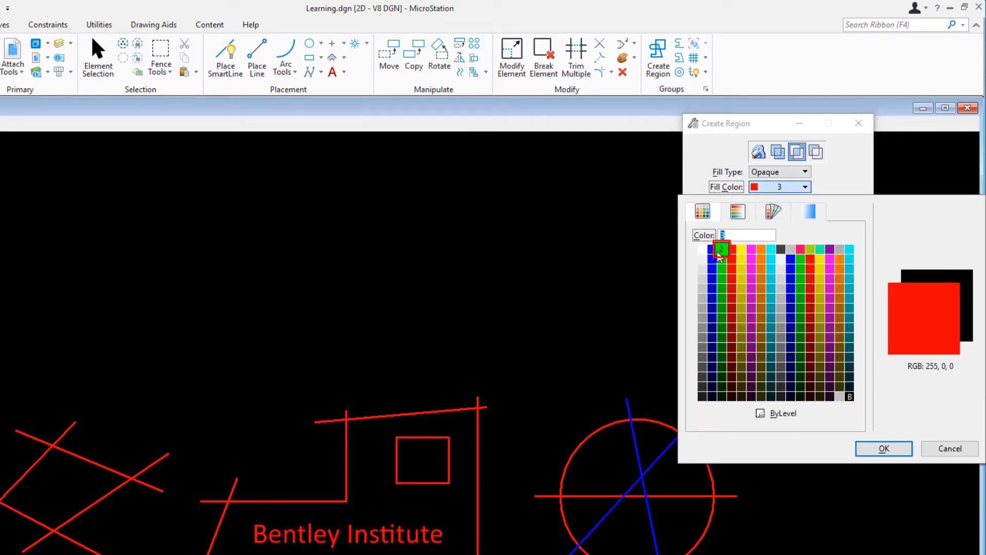
pyautogui.click(720, 255)
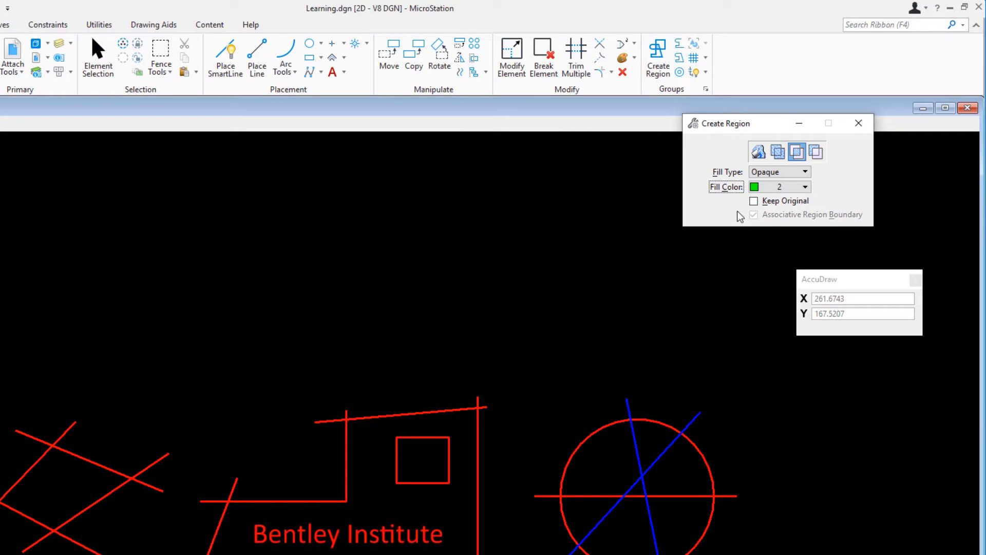
pyautogui.click(753, 201)
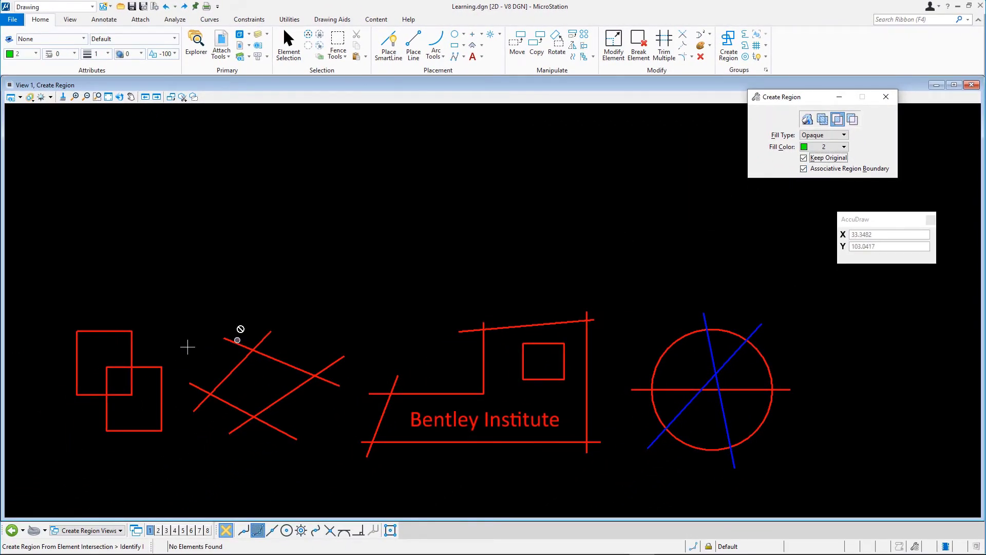
# Create a region from the intersection of the two overlapping rectangles.
pyautogui.click(133, 340)
pyautogui.click(141, 366)
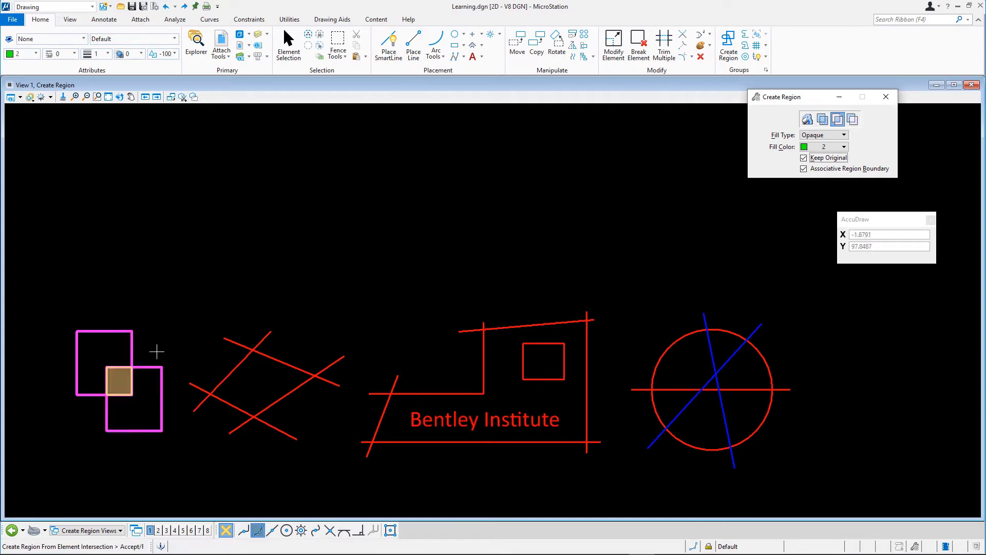
pyautogui.click(157, 351)
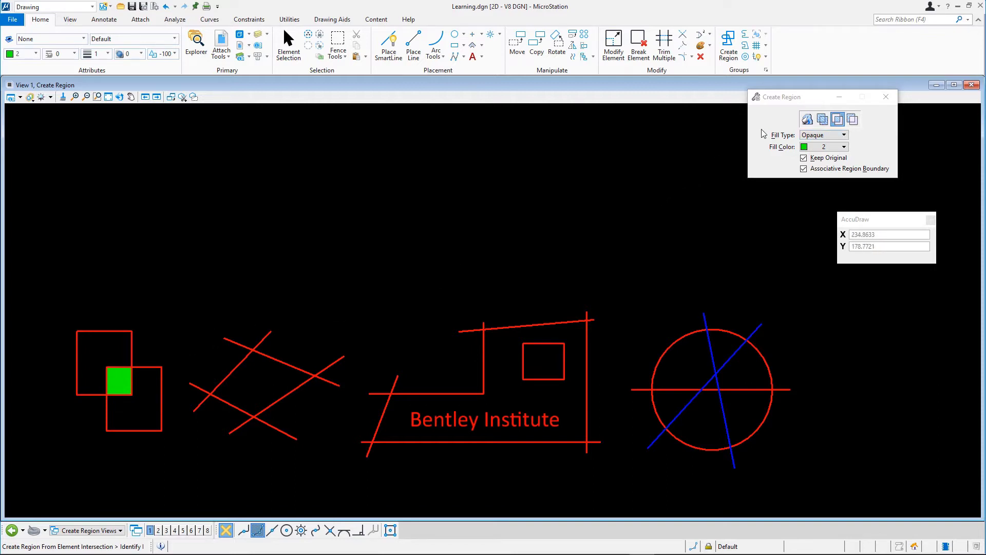
# Create a cyan (colour 7) difference region by subtracting the lower rectangle from the upper one.
pyautogui.click(852, 119)
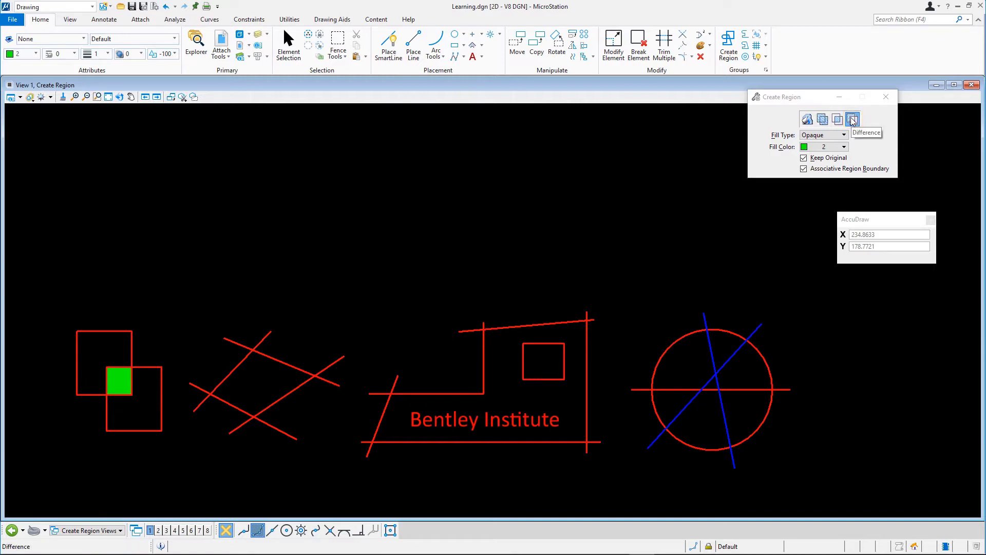
pyautogui.click(827, 147)
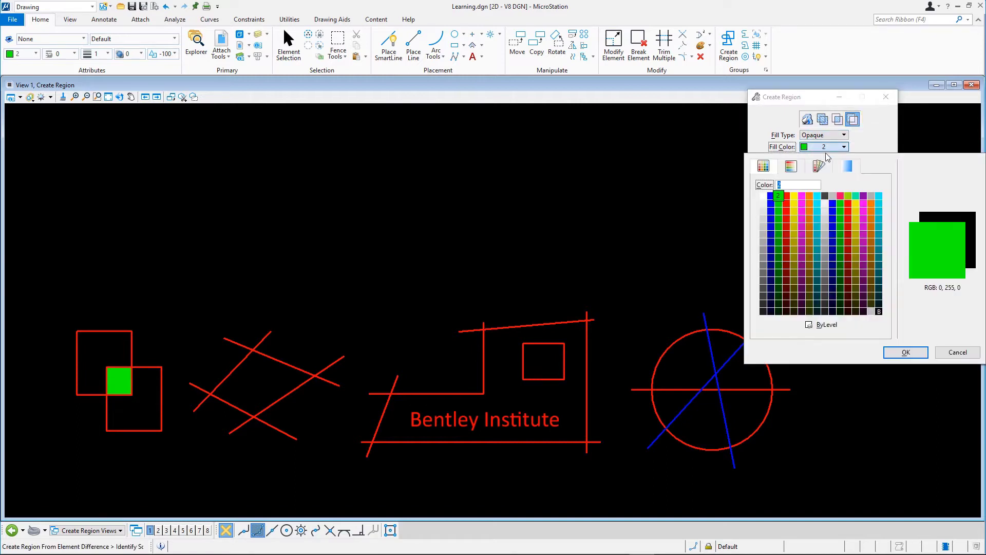
pyautogui.click(817, 196)
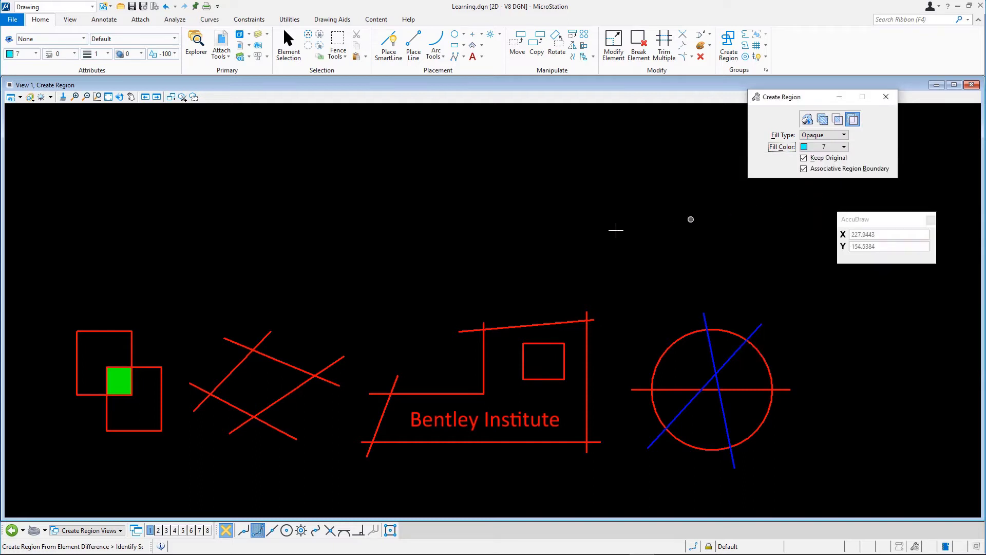
pyautogui.click(140, 360)
pyautogui.click(150, 366)
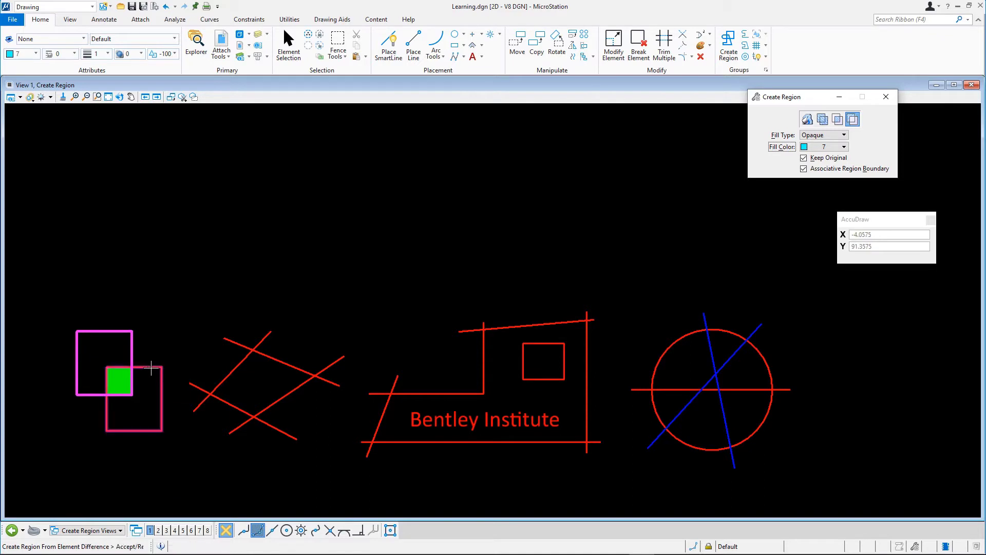
pyautogui.click(167, 346)
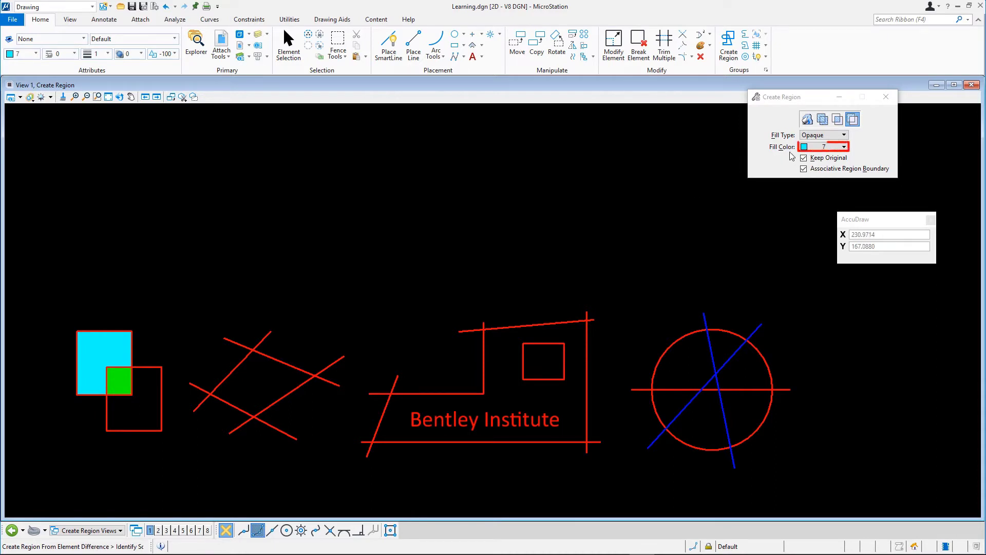
# Create a yellow (colour 4) difference region by subtracting the upper rectangle from the lower one.
pyautogui.click(811, 148)
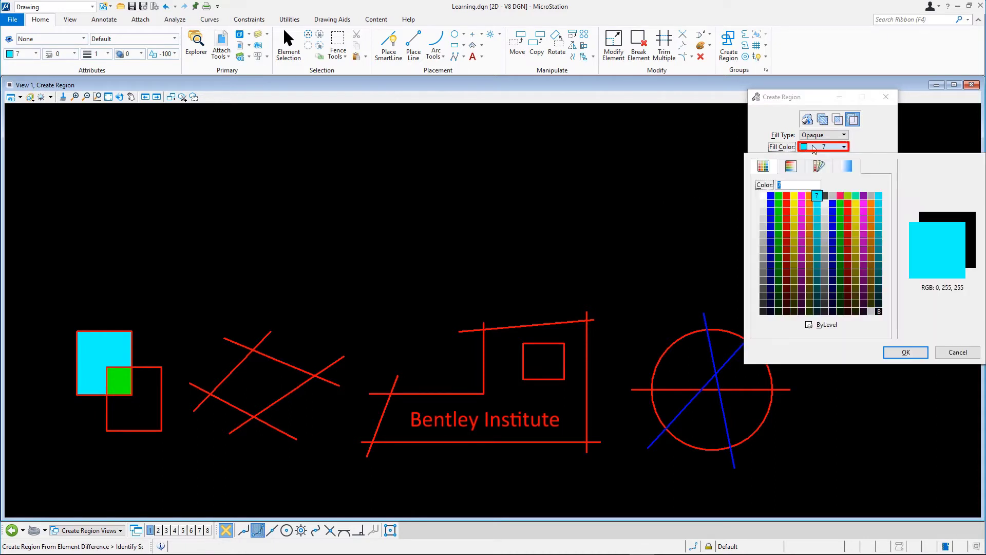
pyautogui.click(794, 196)
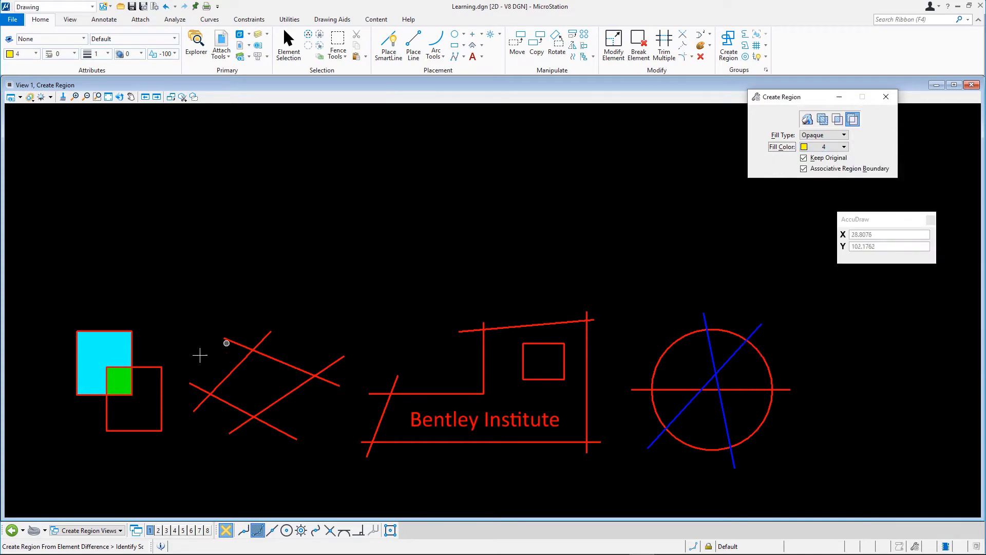
pyautogui.click(164, 374)
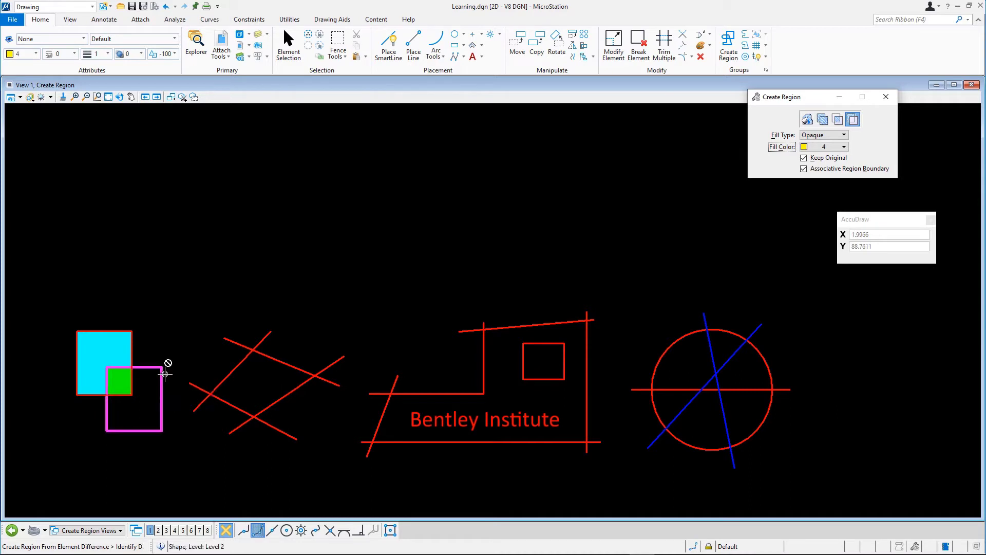
pyautogui.click(132, 348)
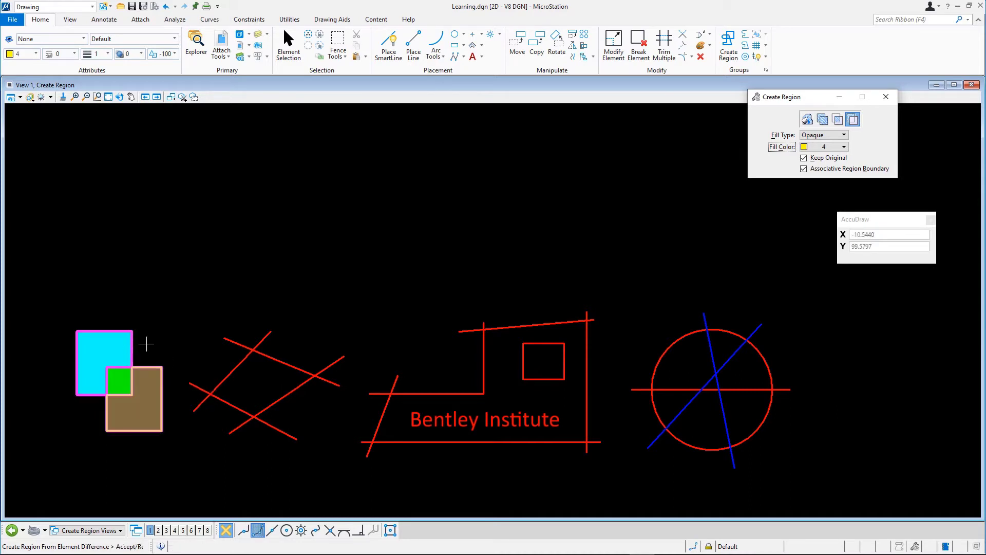
pyautogui.click(157, 334)
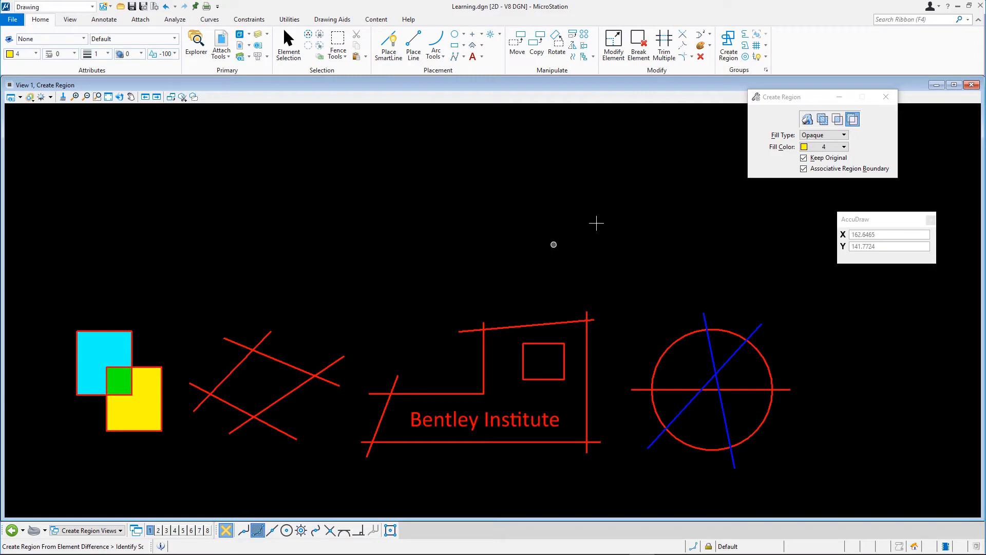
# Create a blue (colour 1) region from the area enclosed by the four crossing lines, using the enclosing-point method.
pyautogui.click(806, 120)
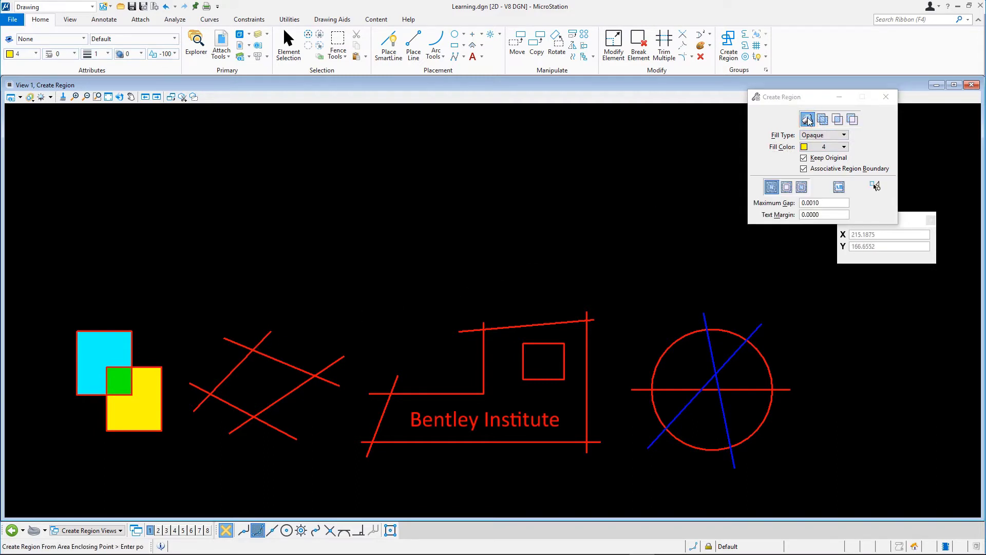
pyautogui.click(819, 148)
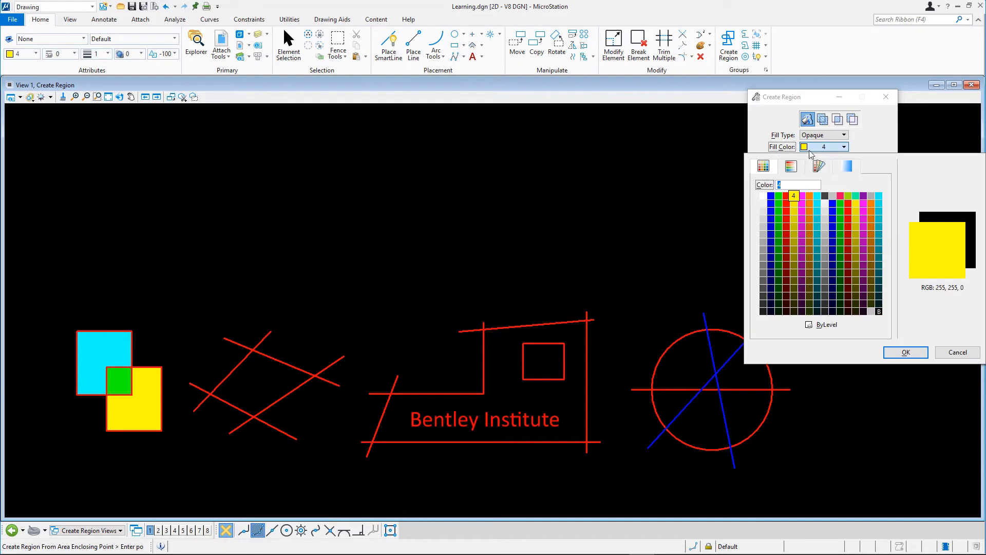
pyautogui.doubleClick(770, 196)
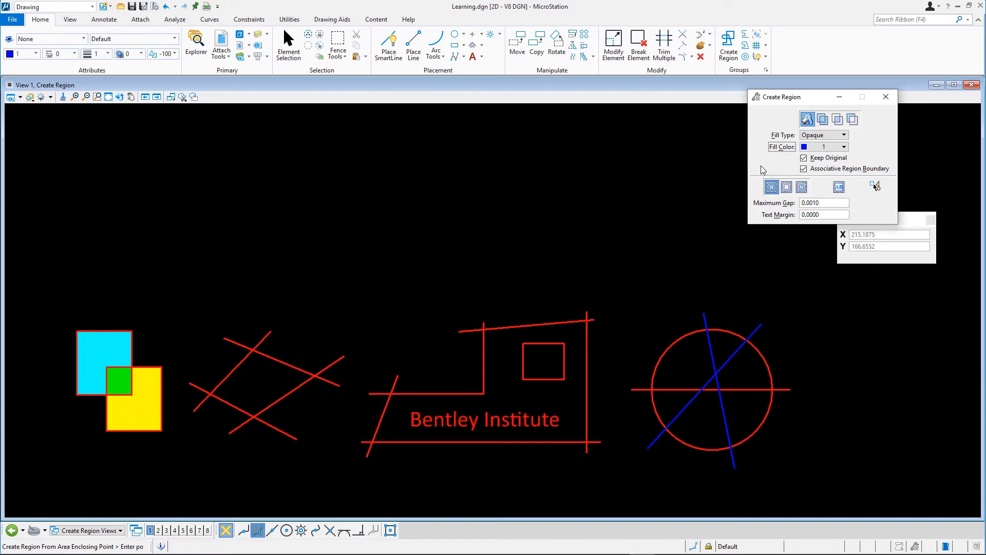
pyautogui.click(268, 385)
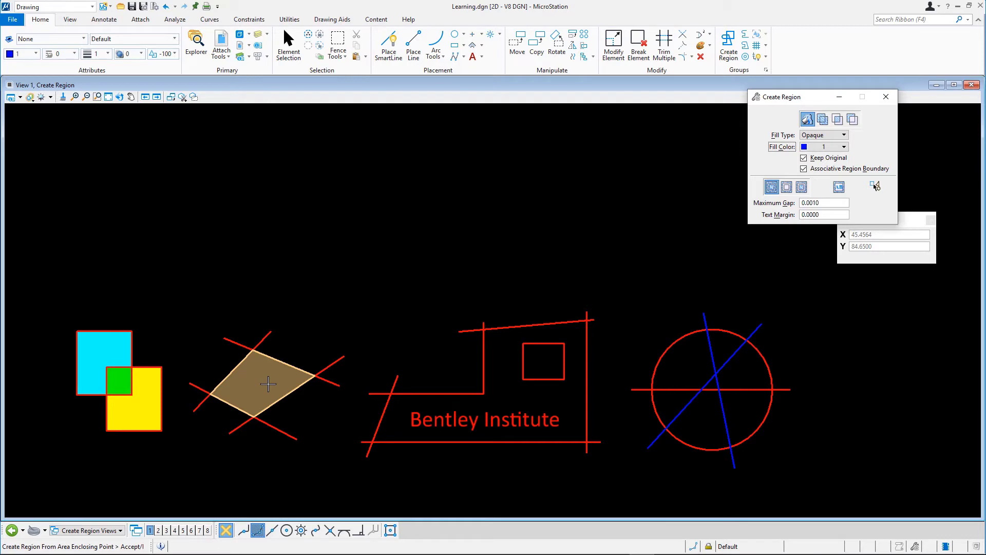
pyautogui.click(307, 345)
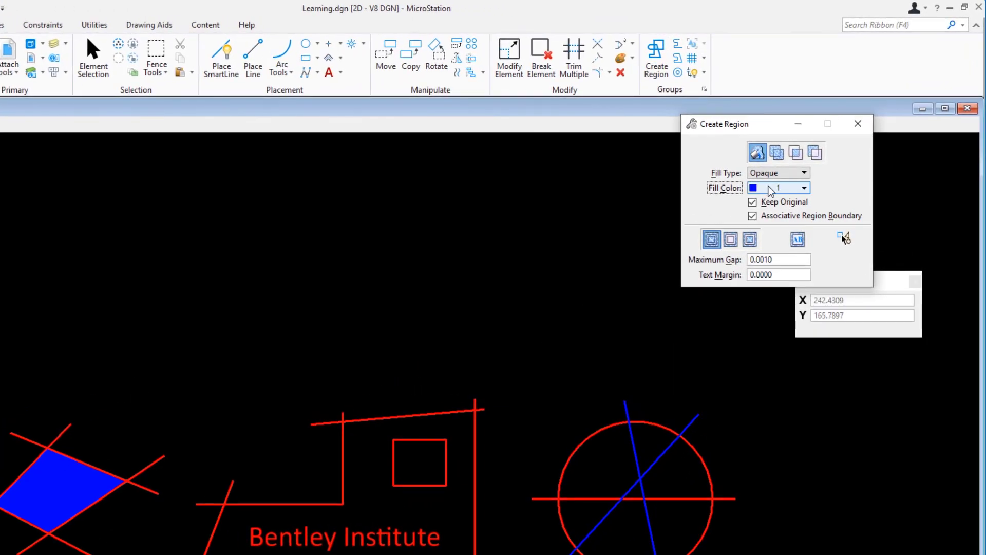
# Create an orange (colour 6) region in the outline around "Bentley Institute", excluding the inner square and the text with a 0.4 text margin.
pyautogui.click(770, 188)
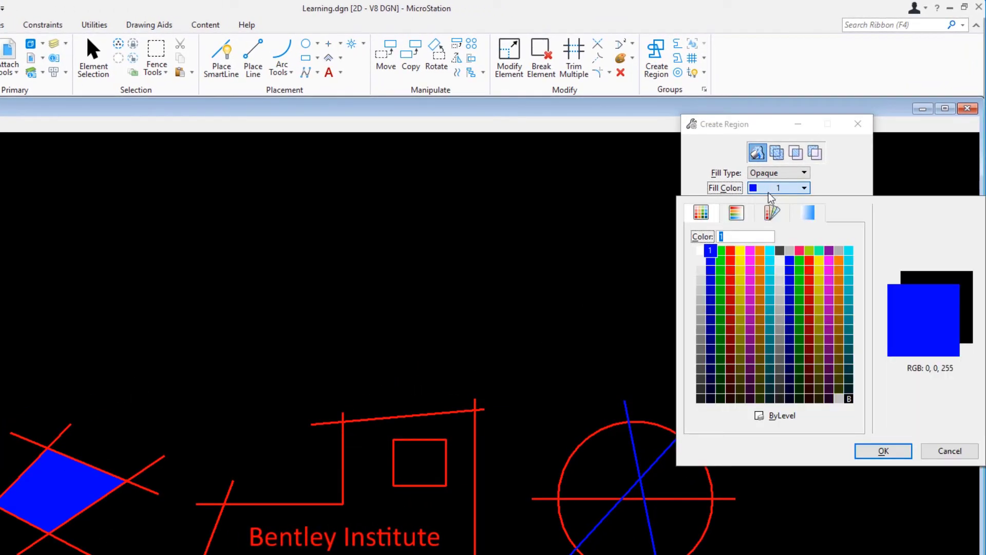
pyautogui.click(758, 251)
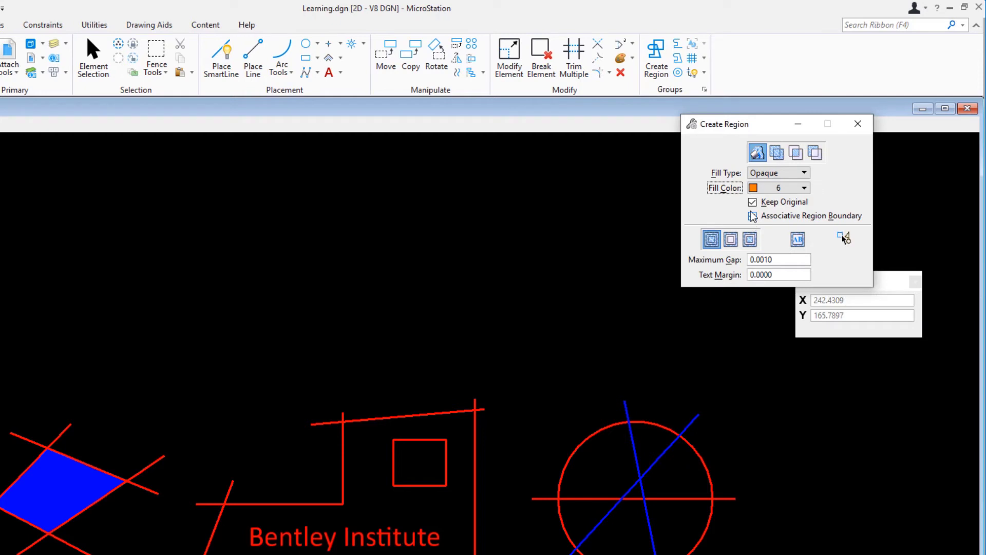
pyautogui.click(730, 239)
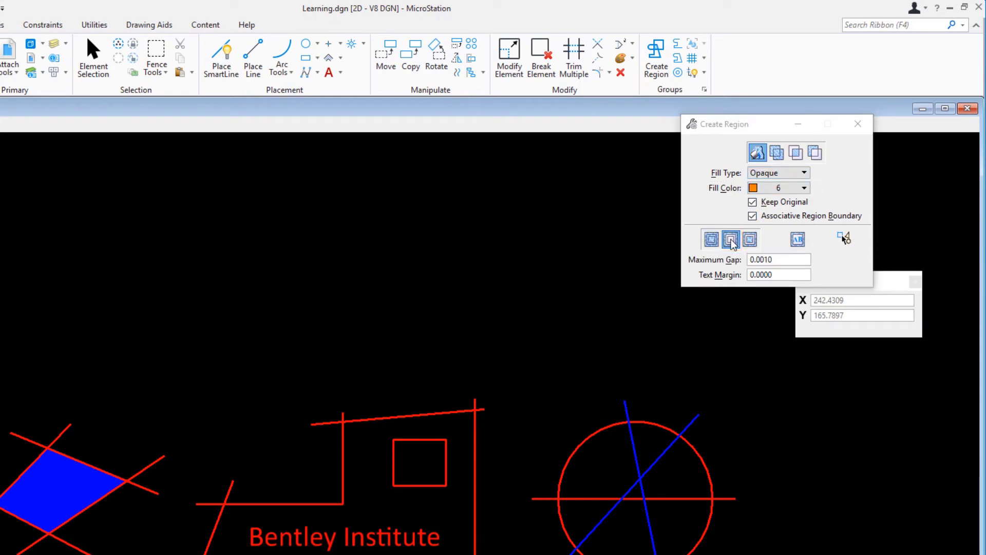
pyautogui.click(798, 240)
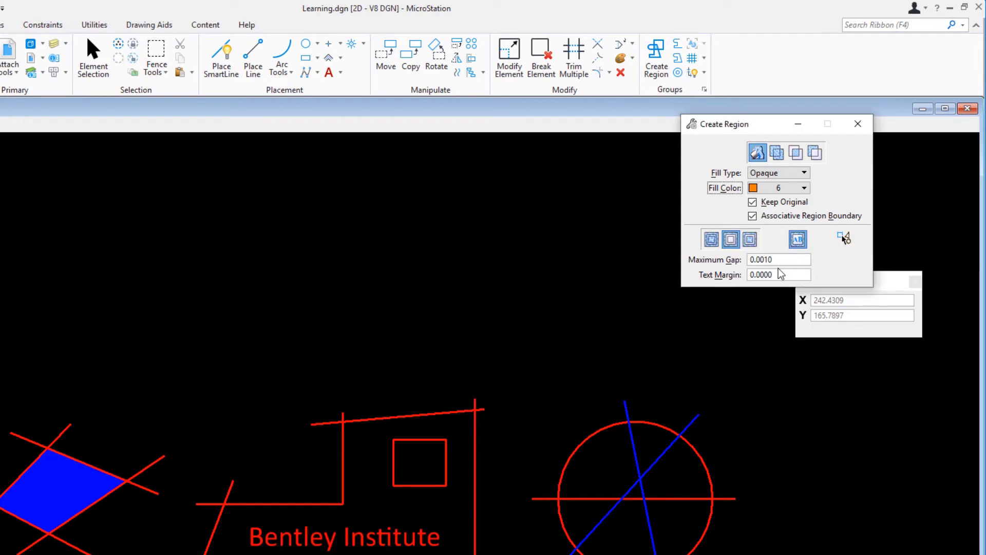
pyautogui.moveTo(781, 274); pyautogui.dragTo(746, 289)
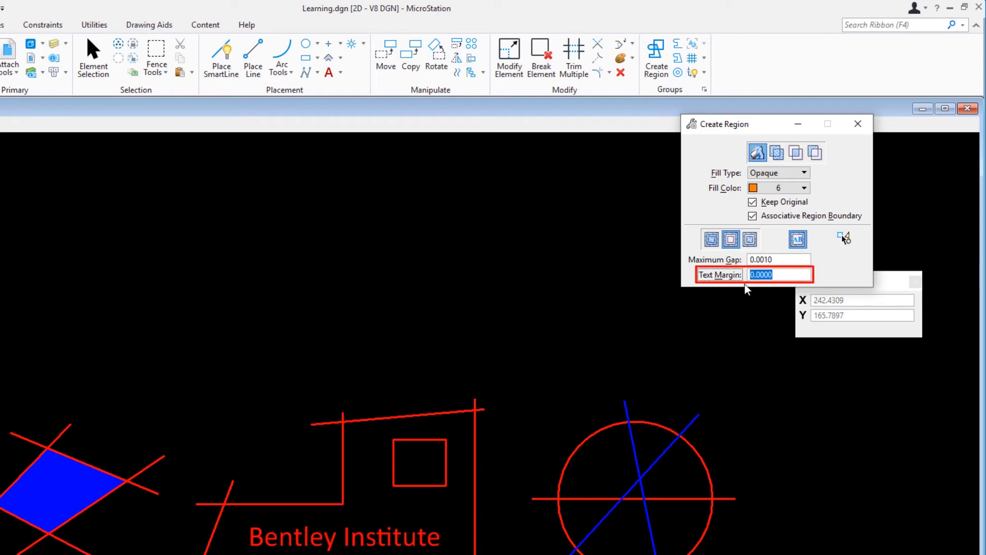
pyautogui.write('0.4')
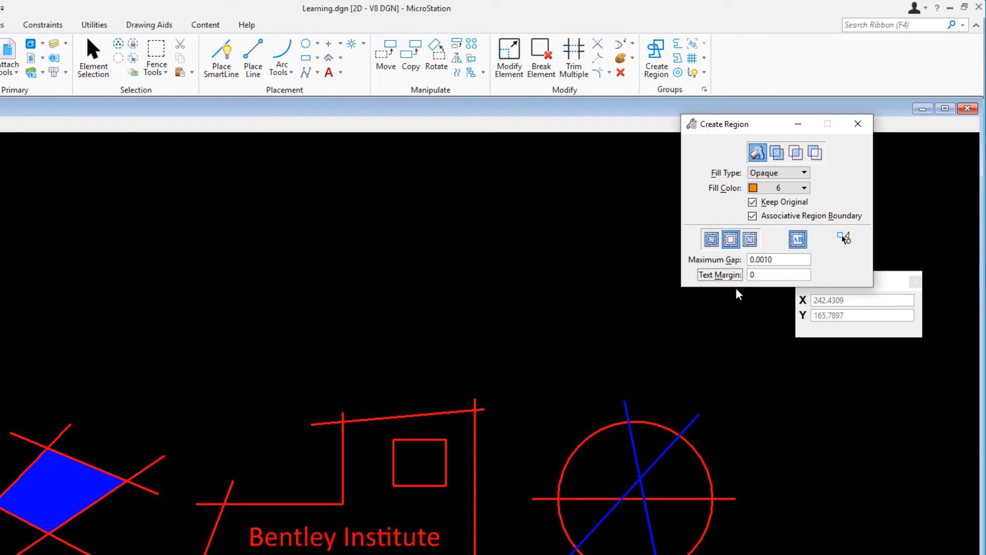
pyautogui.press('Tab')
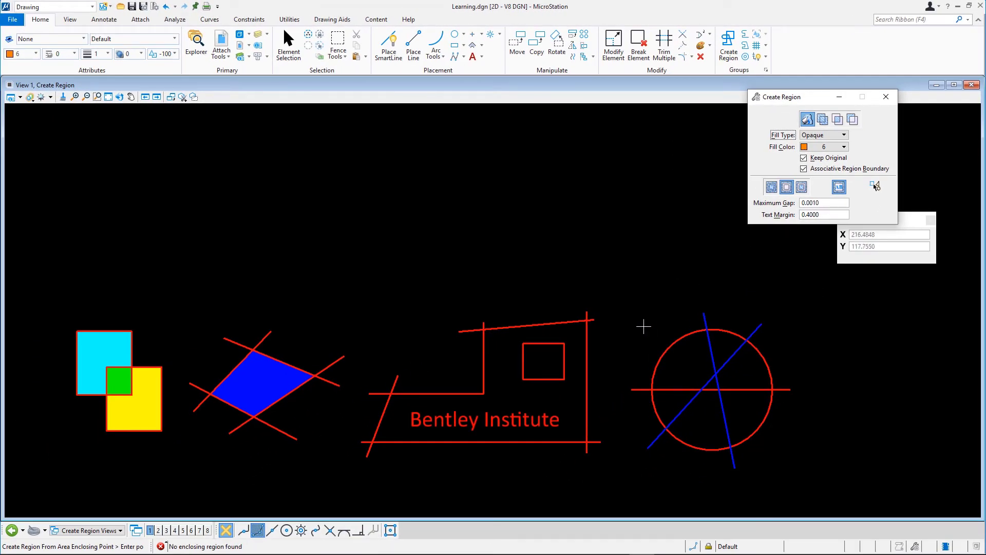
pyautogui.click(507, 378)
pyautogui.click(463, 366)
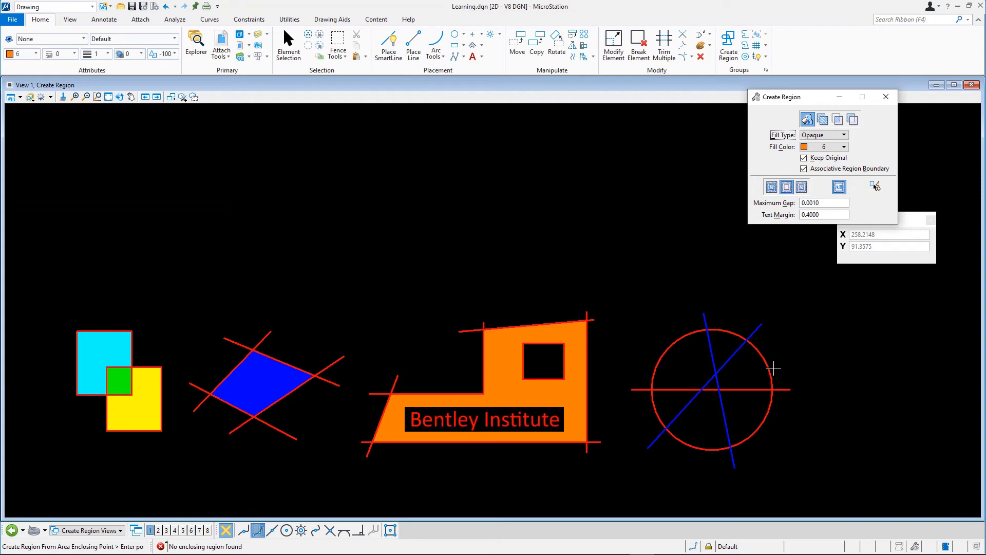
# Create a grey (colour 9) region in the circle's lower half by enclosing point, using only the preselected circle and horizontal line as boundaries, and clear the selection.
pyautogui.click(288, 47)
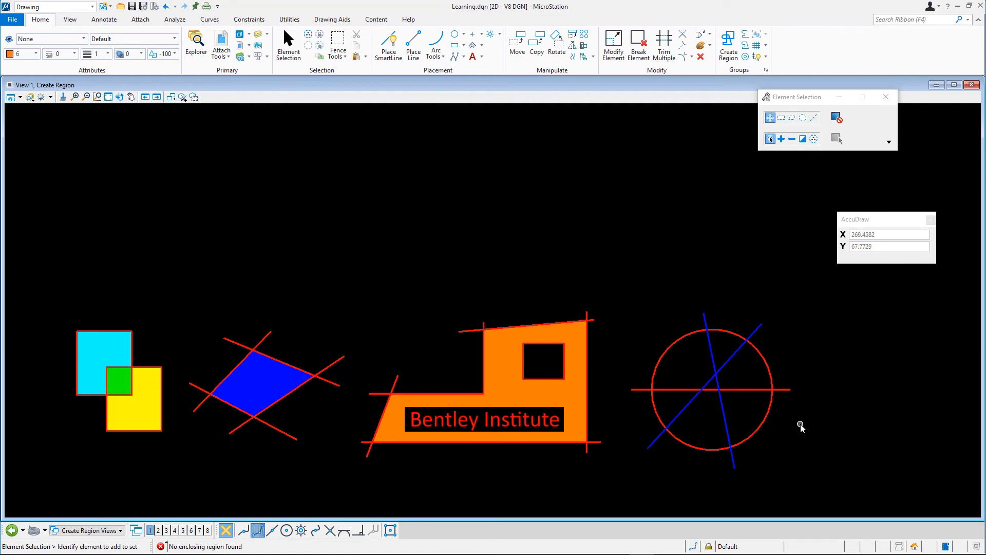
pyautogui.moveTo(800, 424); pyautogui.dragTo(746, 365)
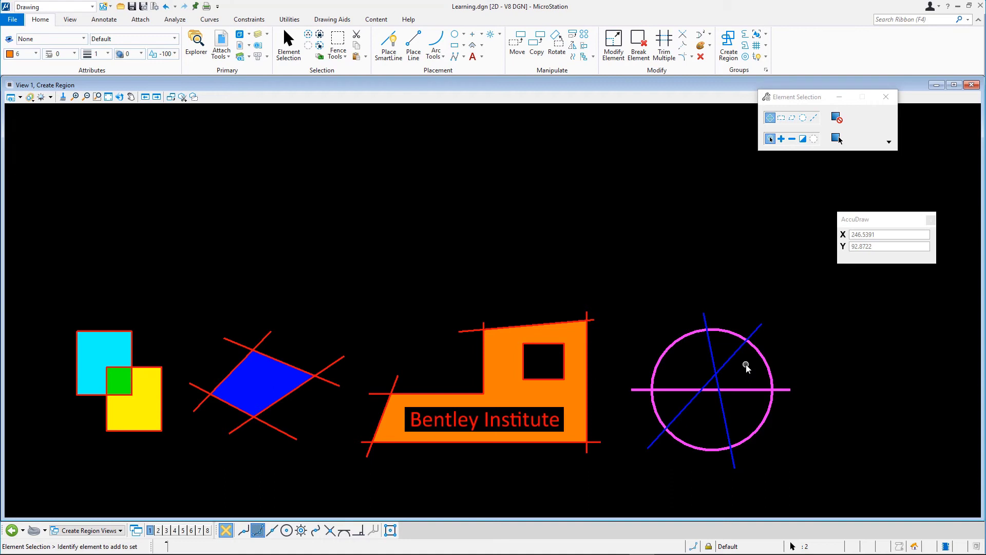
pyautogui.click(728, 41)
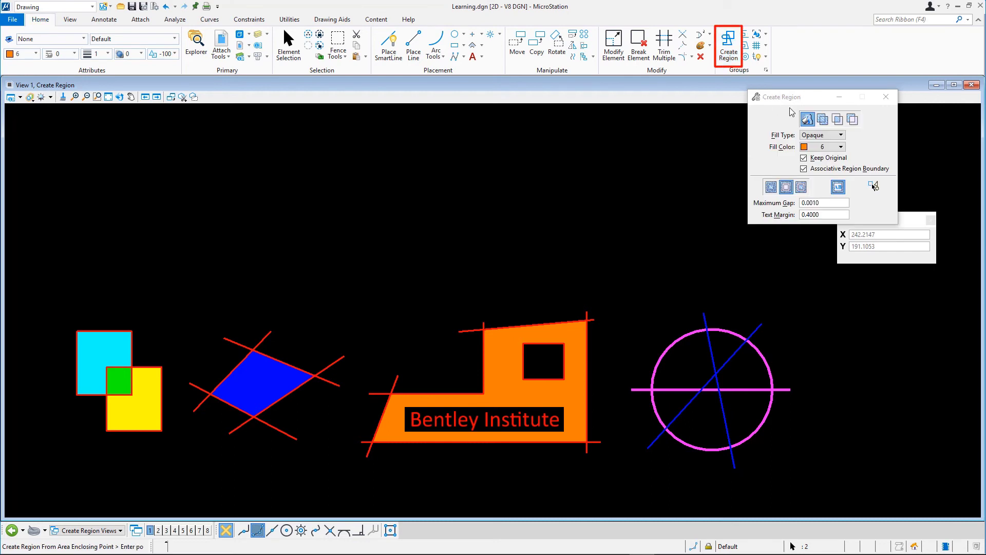
pyautogui.click(825, 148)
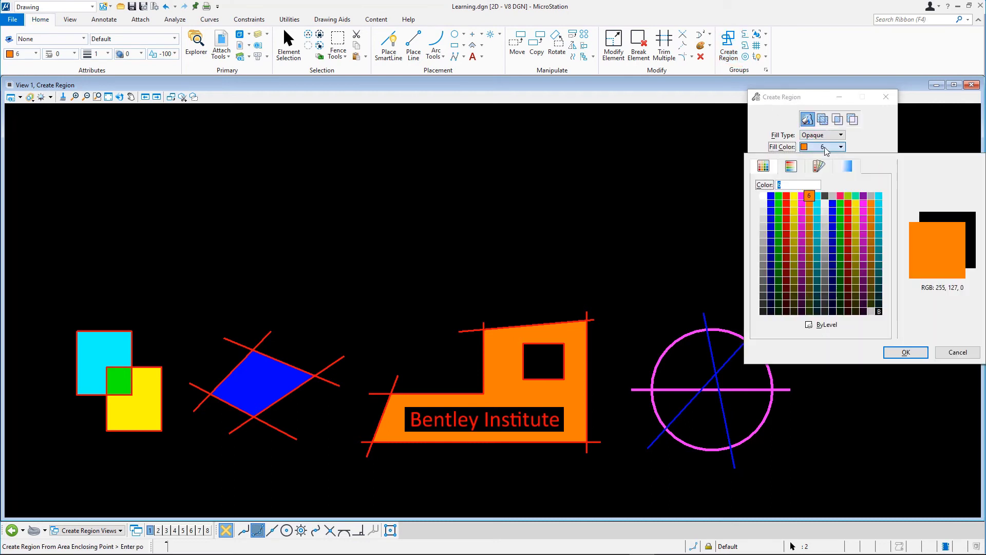
pyautogui.click(832, 197)
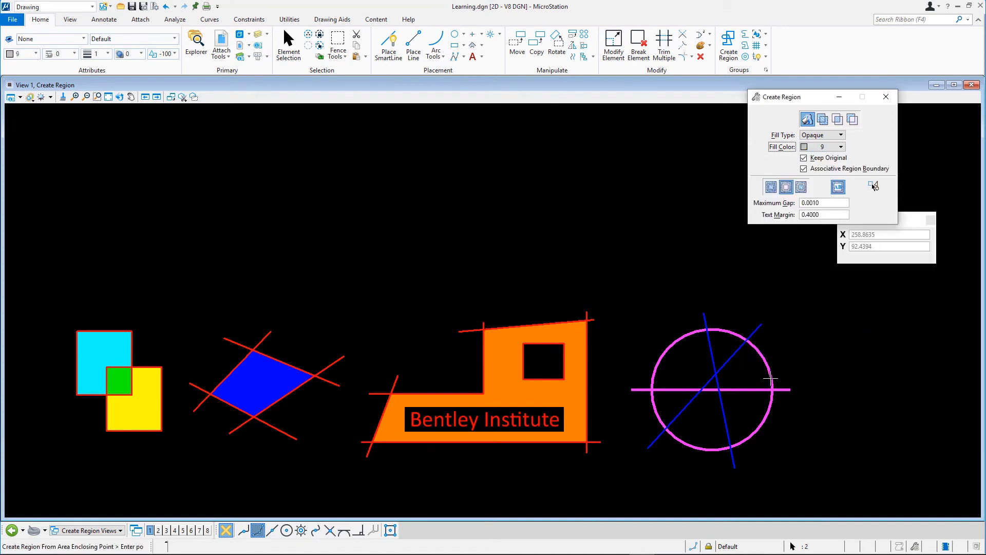
pyautogui.click(749, 410)
pyautogui.click(778, 423)
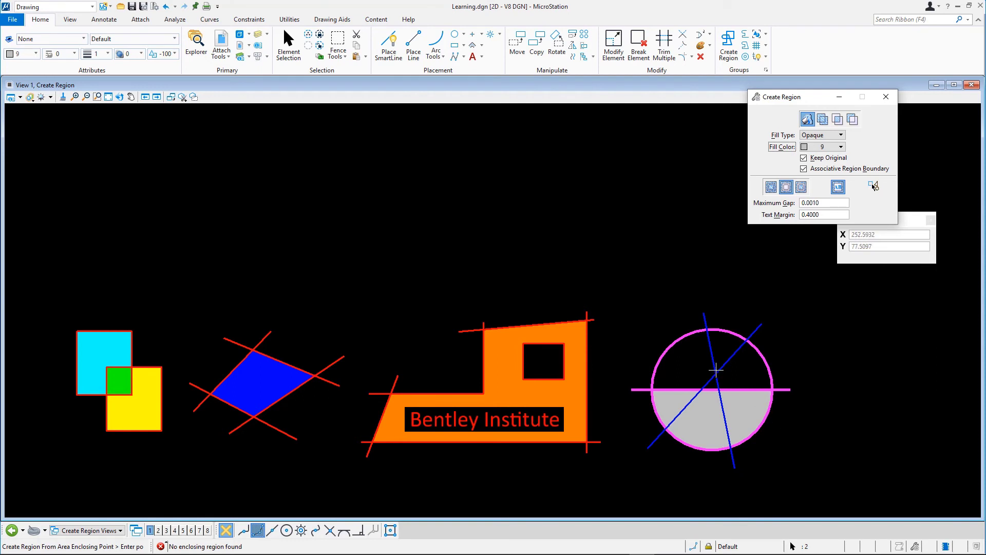
pyautogui.click(290, 46)
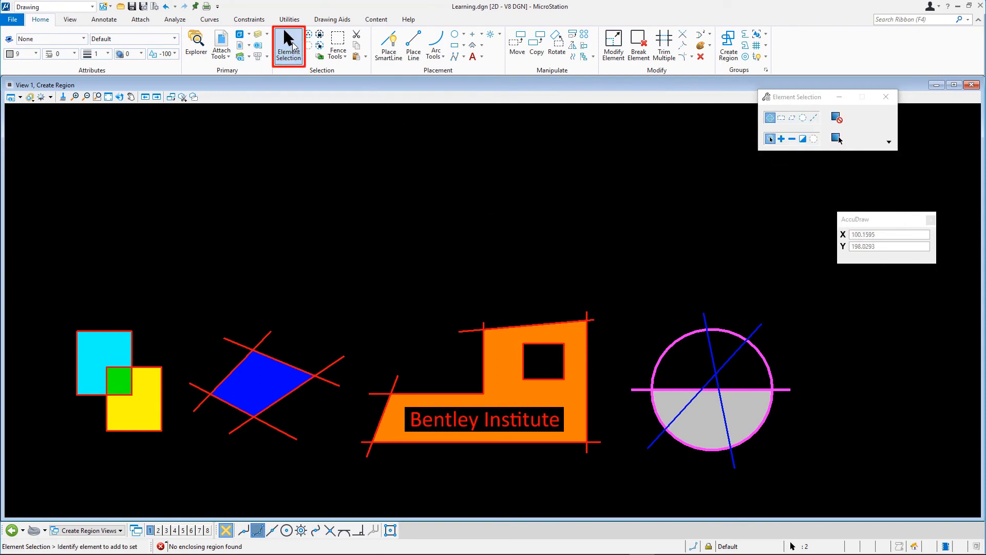
pyautogui.click(648, 292)
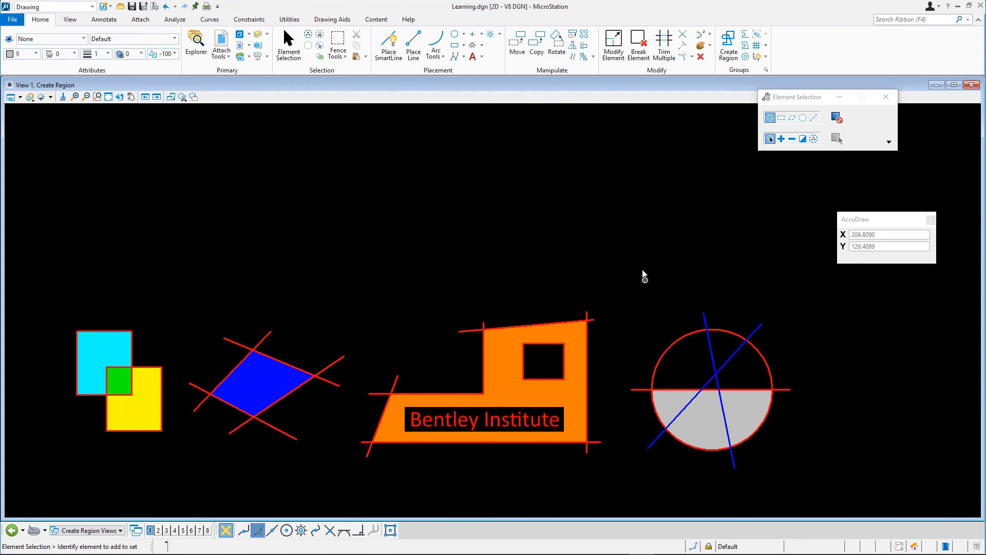
# Modify the sloped top line of the orange outline by moving its right endpoint down until the line is nearly horizontal.
pyautogui.click(615, 45)
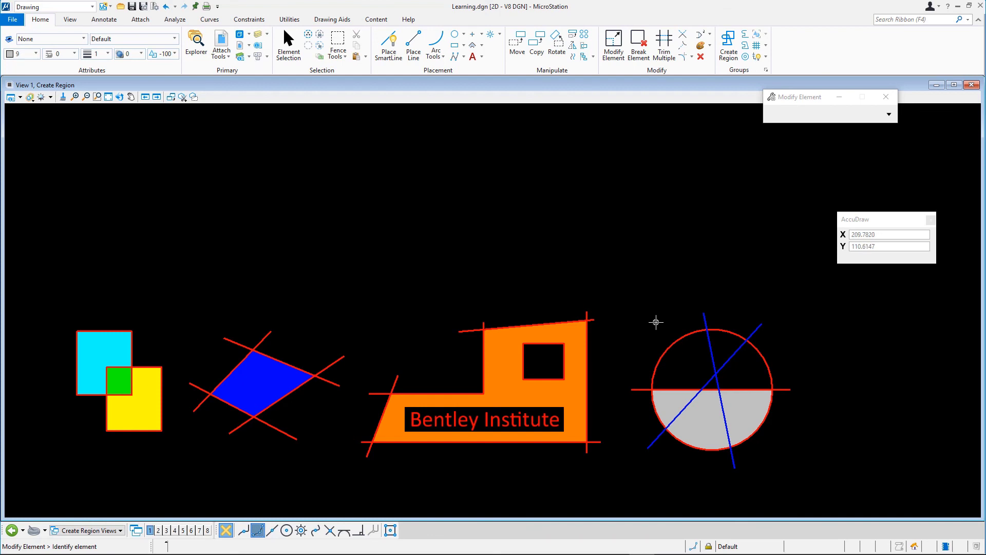
pyautogui.click(594, 320)
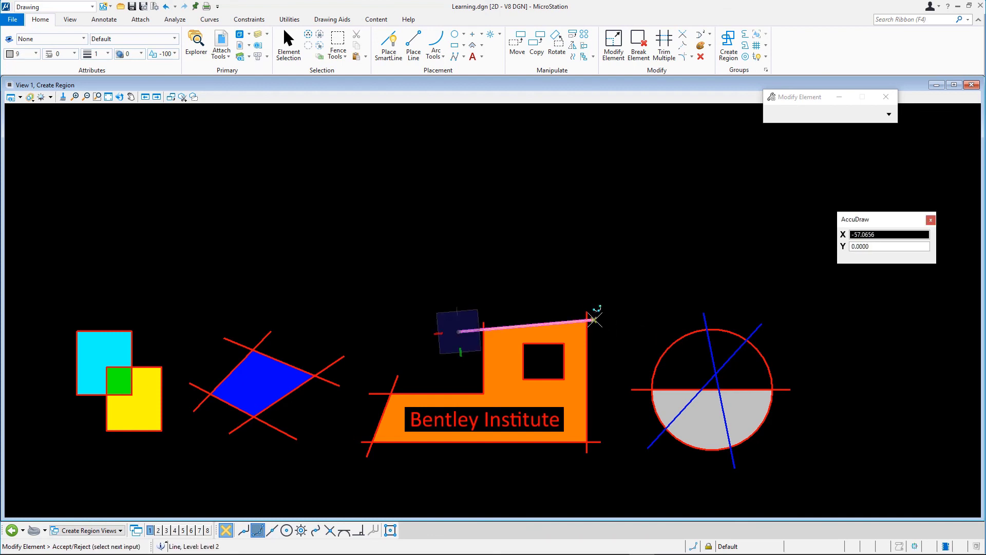
pyautogui.click(599, 334)
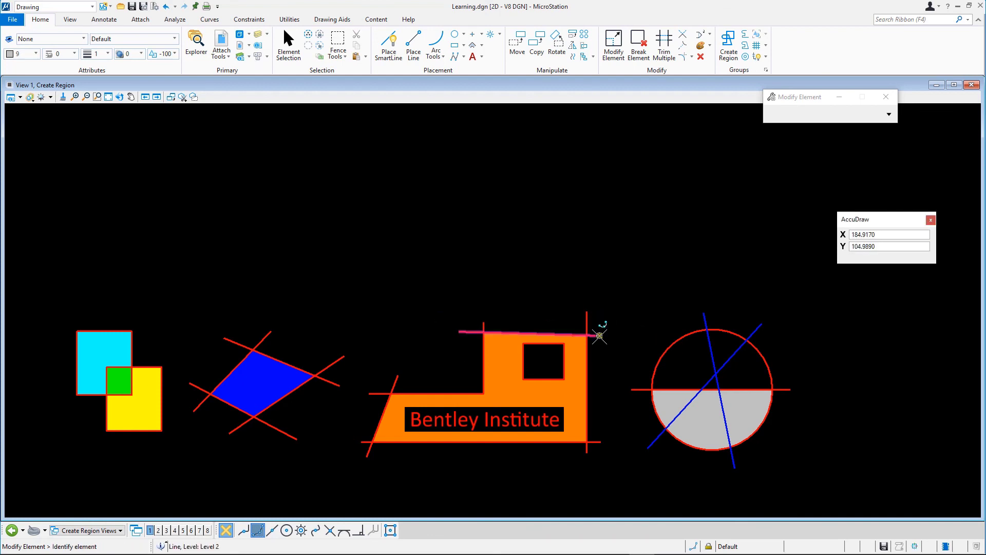